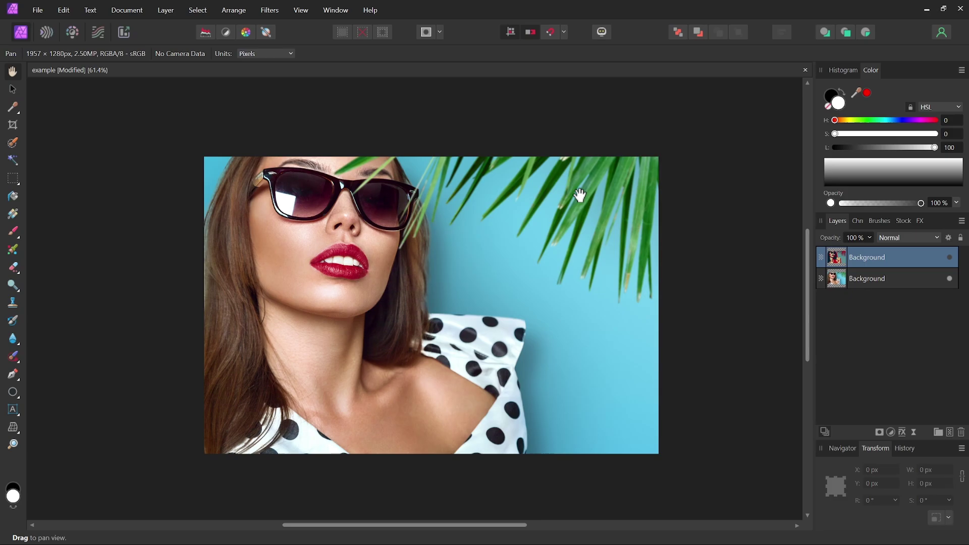
Make the top Background layer visible to reveal the red, navy and cream poster effect.
left_click(951, 259)
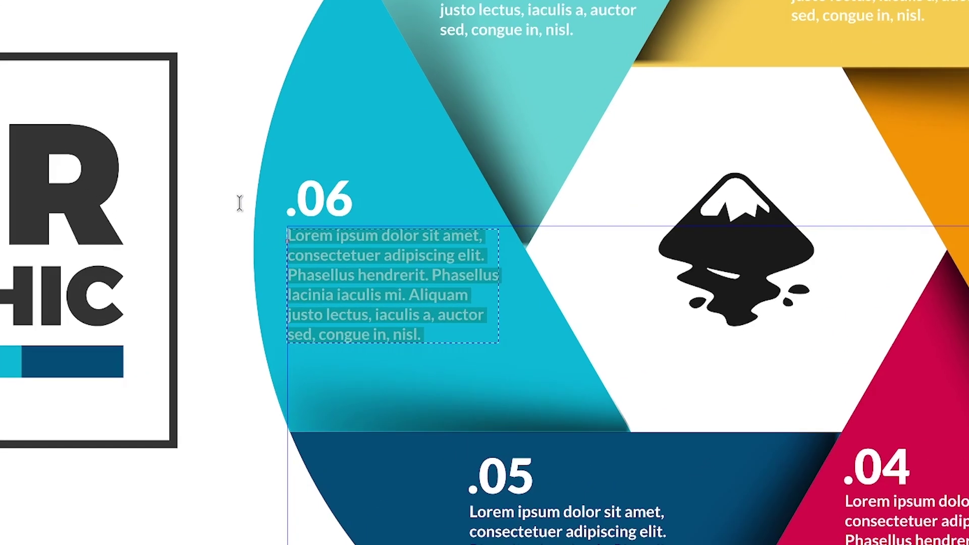
type("Edit your text")
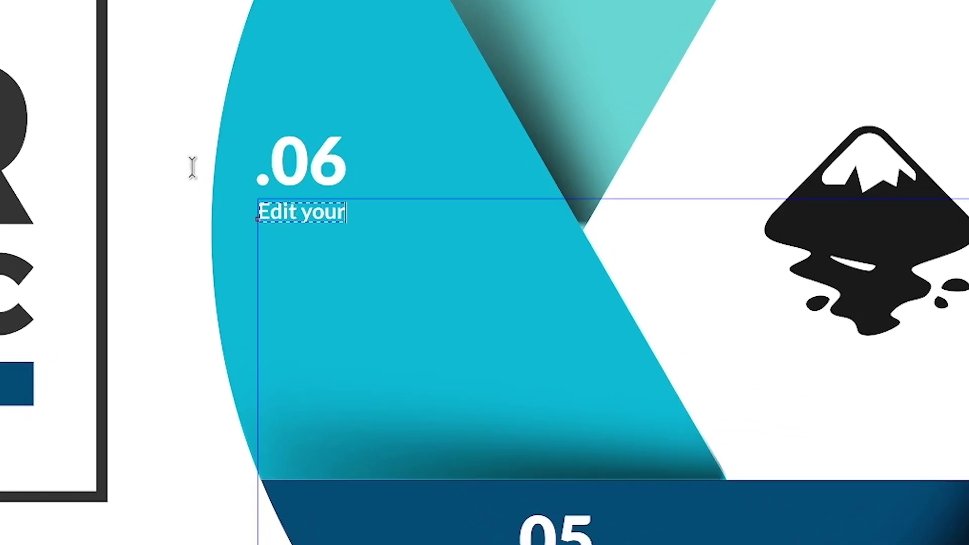
scroll(939, 253, "down", 12)
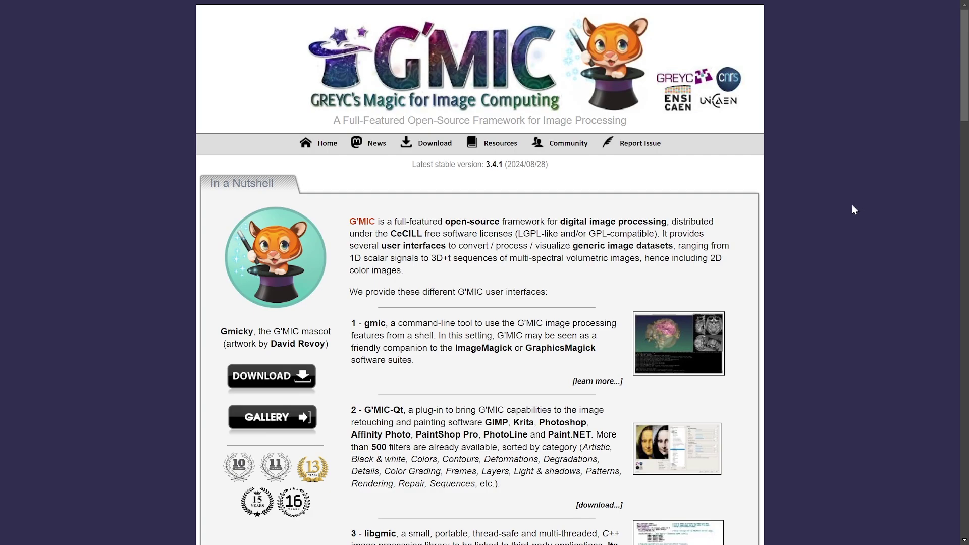
From the G'MIC Download page, open the gmic-8bf G'MIC-Qt release page for Affinity Photo.
left_click(428, 147)
scroll(798, 169, "down", 6)
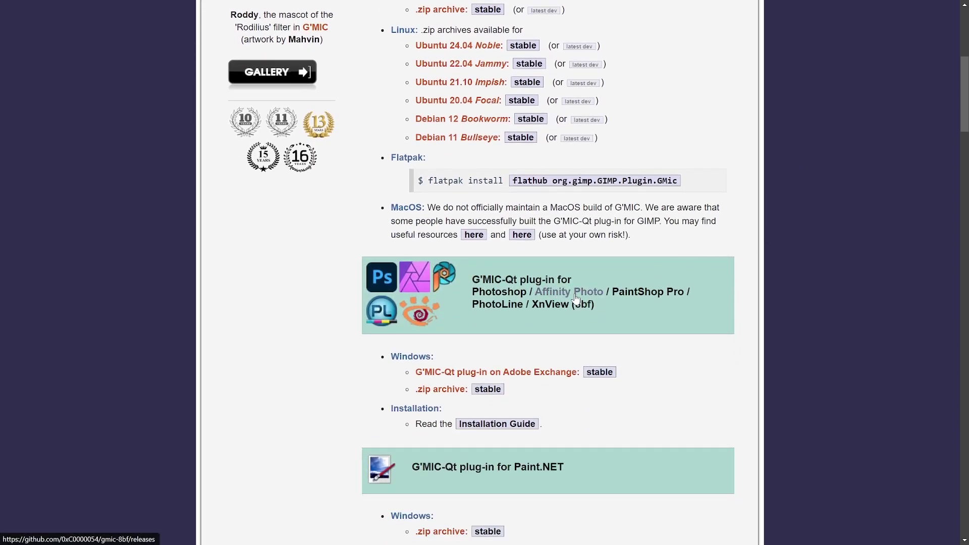
left_click(564, 297)
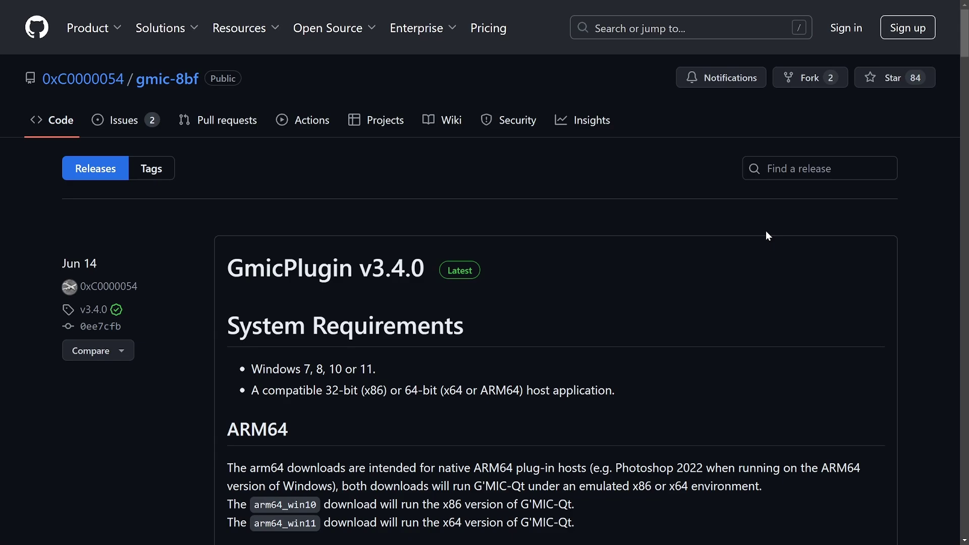
Scroll the GmicPlugin v3.4.0 release page down to its requirements and Assets list.
scroll(732, 232, "down", 8)
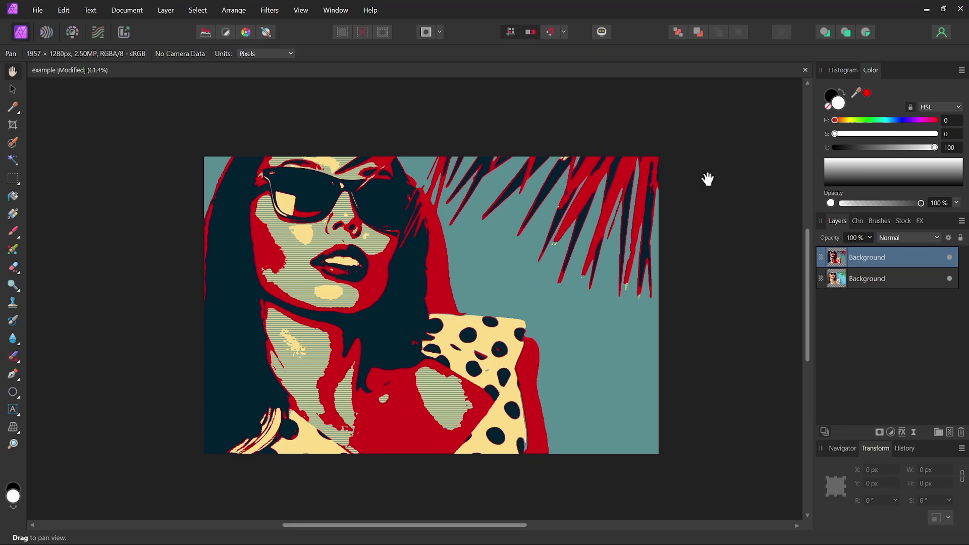
Add GmicPlugin_x64 as a Photoshop plugin search folder in Settings and close them to restart.
left_click(67, 10)
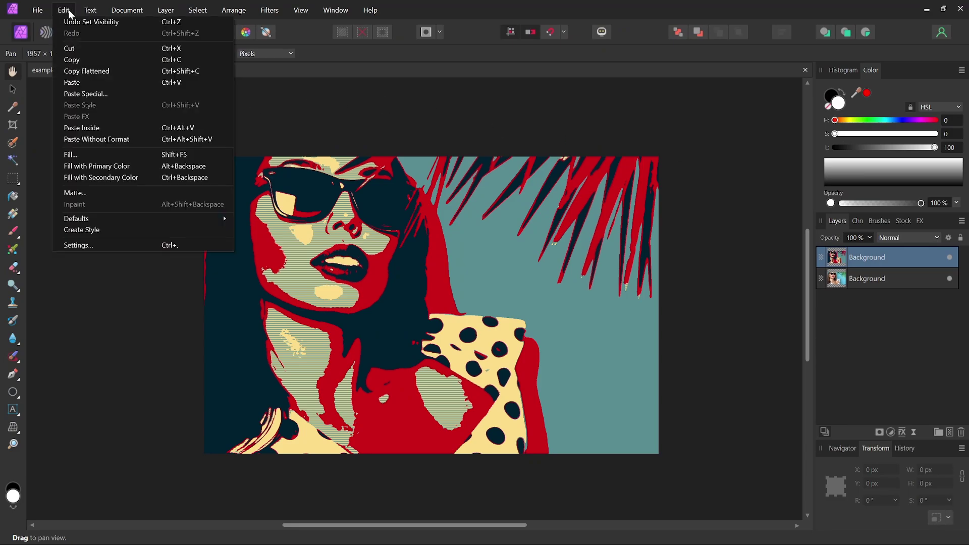
left_click(88, 245)
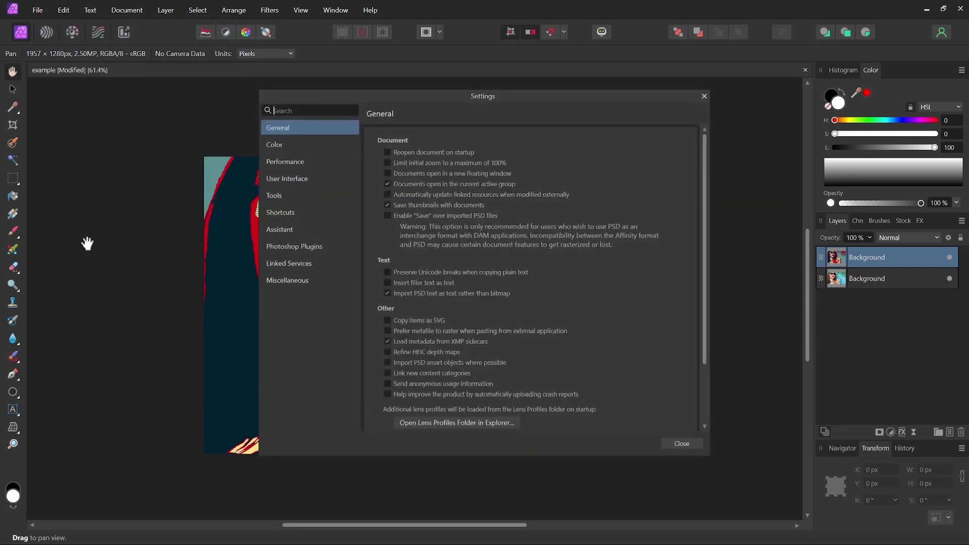
left_click(287, 249)
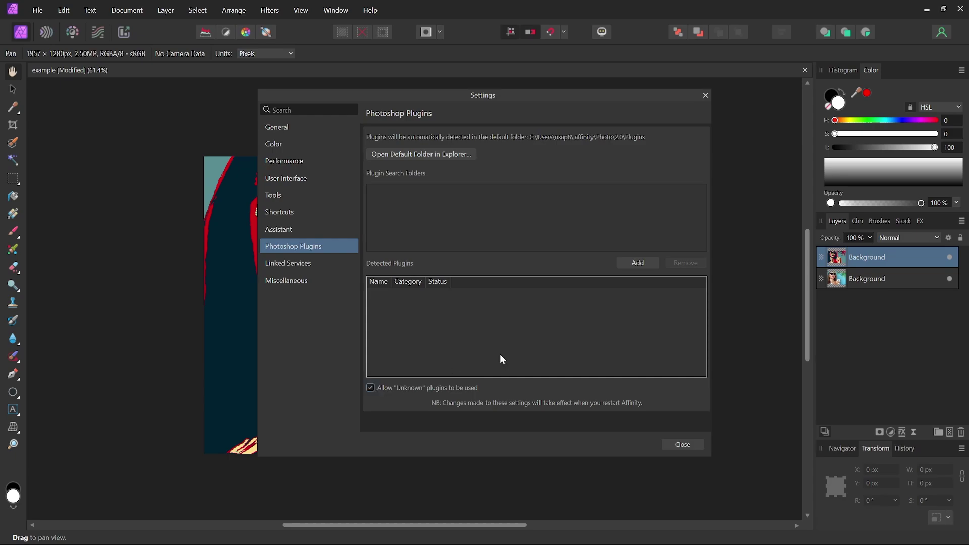
left_click(637, 263)
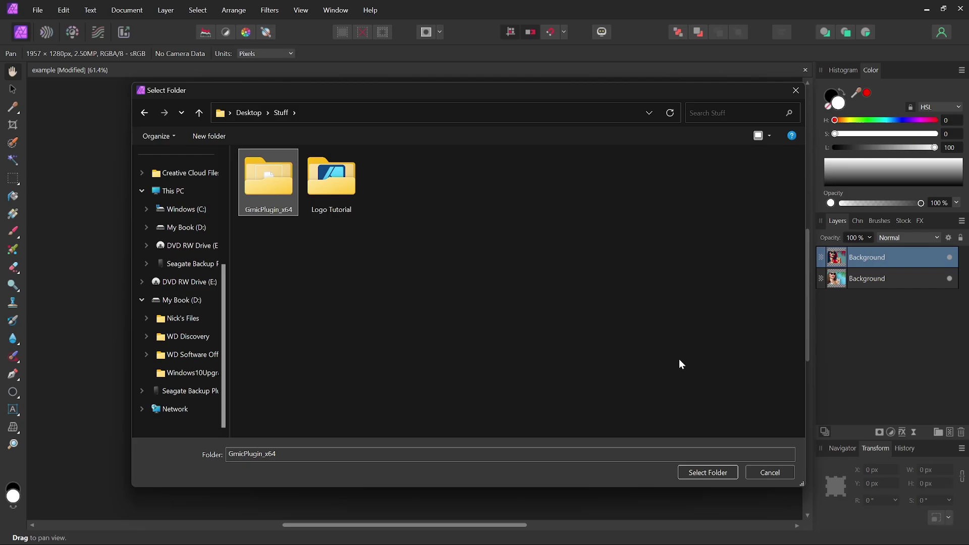
left_click(704, 472)
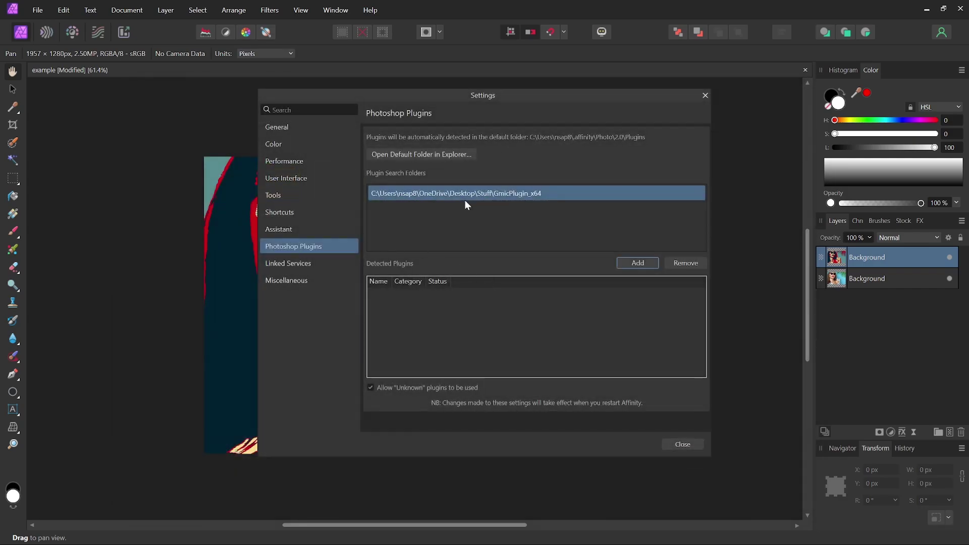
left_click(682, 444)
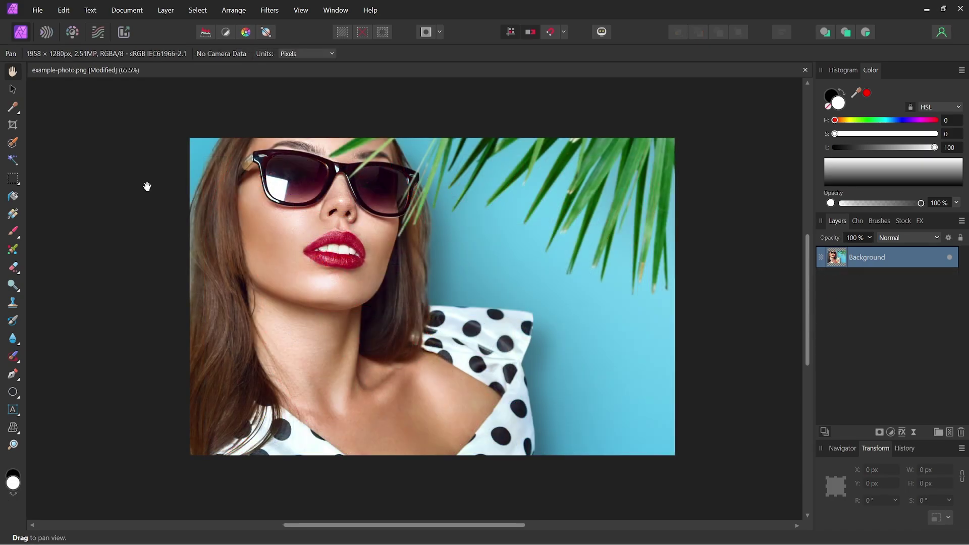
Launch G'MIC-Qt from Filters > Plugins > GMIC on the portrait.
left_click(265, 14)
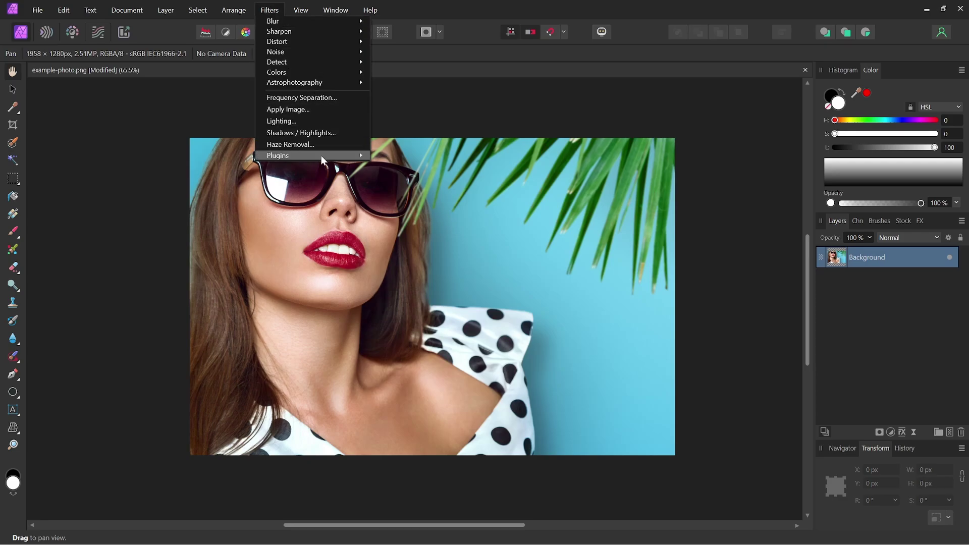
mouse_move(321, 155)
mouse_move(404, 156)
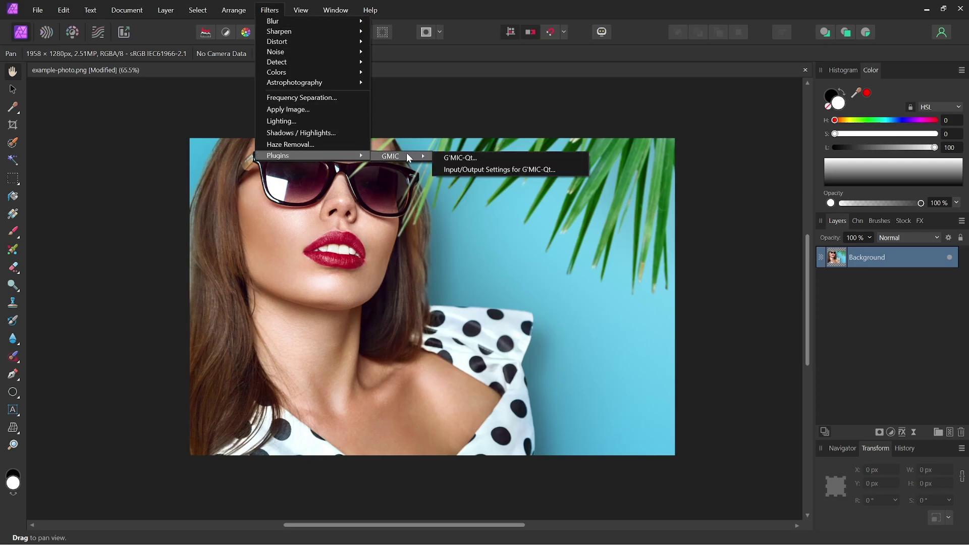
left_click(468, 159)
Rasterize the Background photo layer, then relaunch the G'MIC-Qt filter window.
right_click(837, 259)
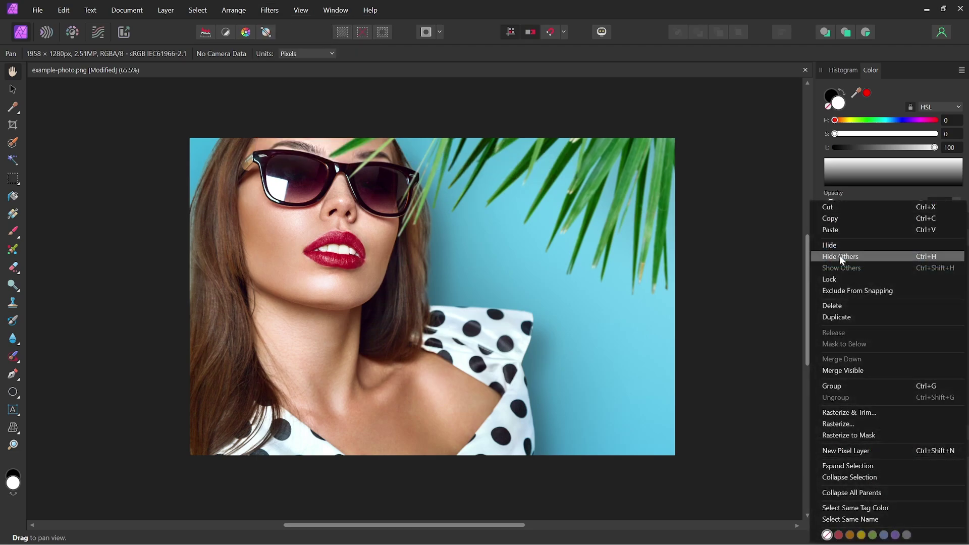
left_click(843, 423)
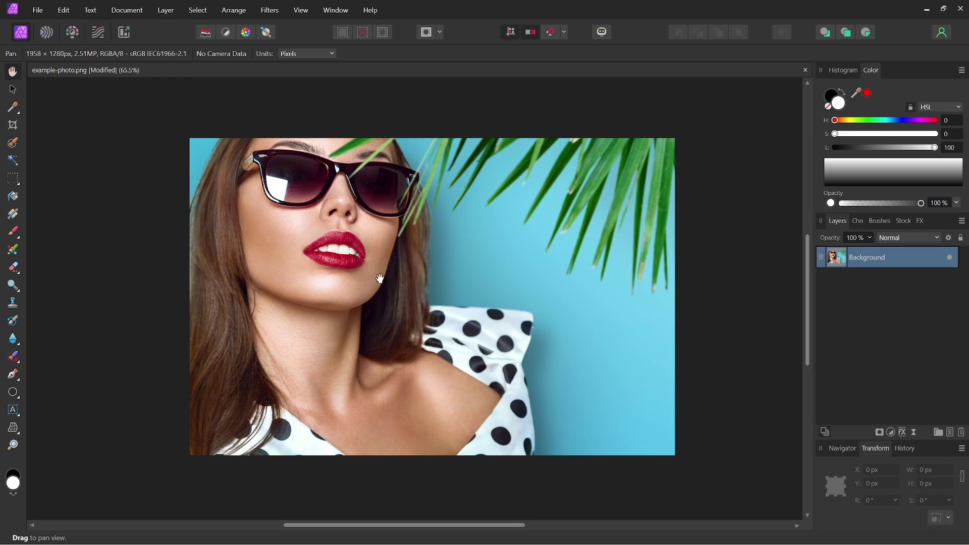
left_click(268, 11)
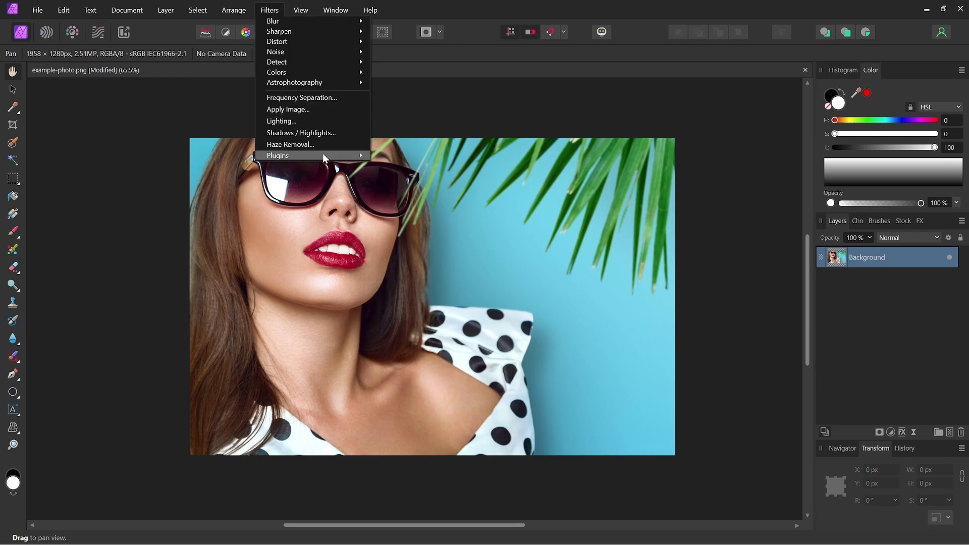
mouse_move(416, 156)
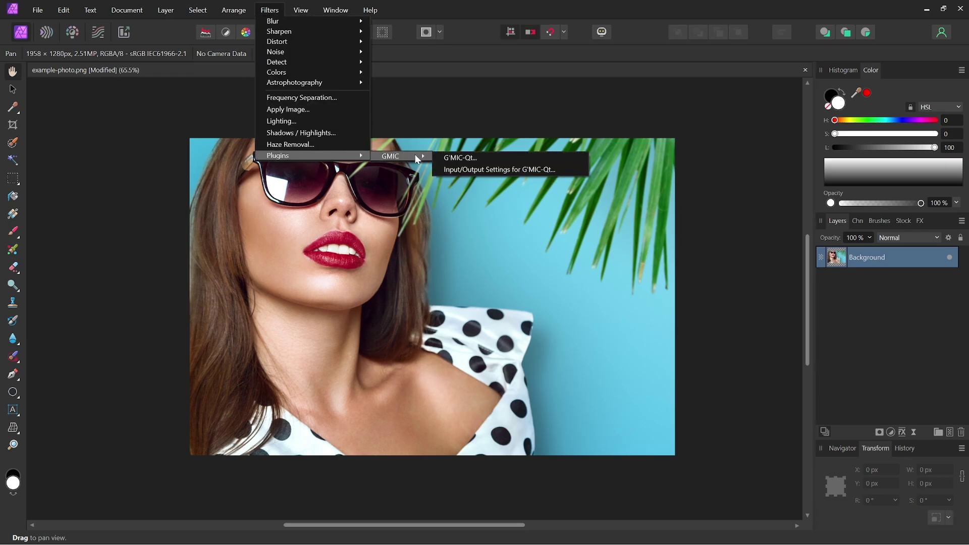
left_click(482, 157)
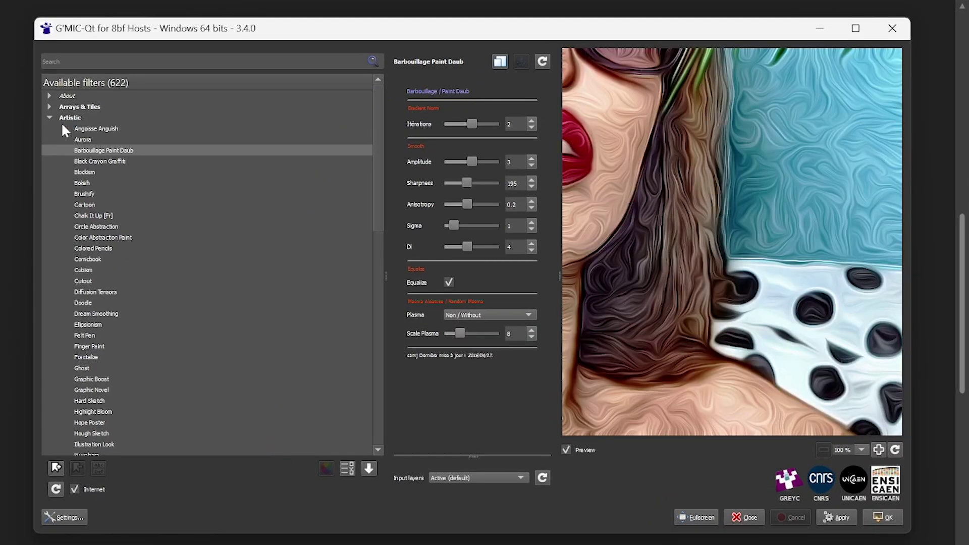
In the Artistic category, preview Barbouillage Paint Daub on the face with Sharpness 420.
left_click(48, 117)
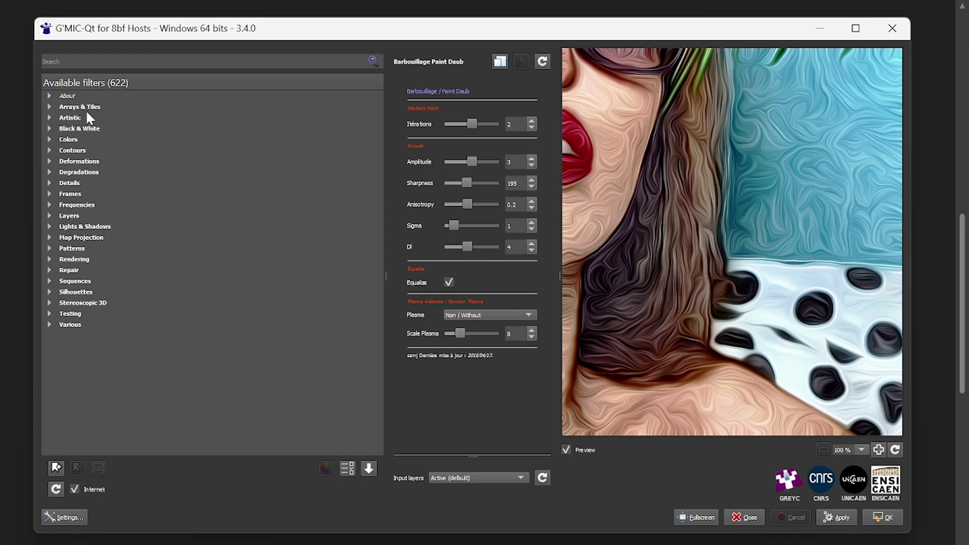
left_click(49, 118)
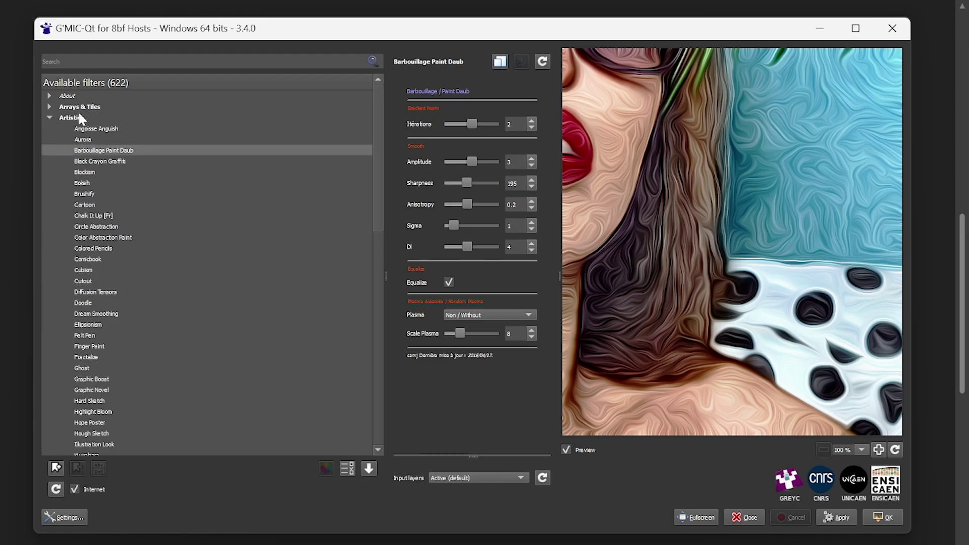
left_click_drag(725, 147, 863, 319)
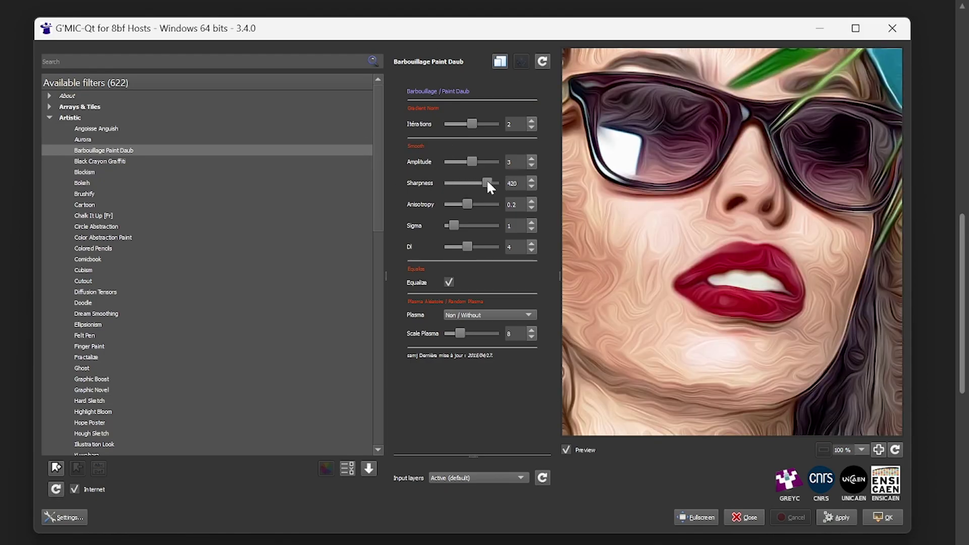
mouse_move(485, 183)
left_mouse_down()
mouse_move(457, 182)
mouse_move(487, 183)
left_mouse_up()
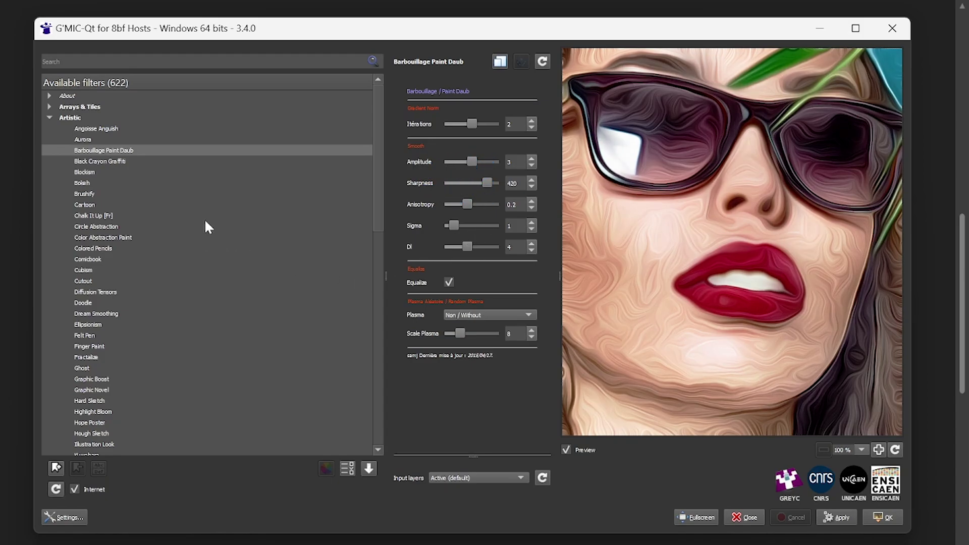
Select the Hope Poster filter, compare its preview with the original, and apply it.
scroll(207, 229, "down", 2)
scroll(211, 228, "down", 1)
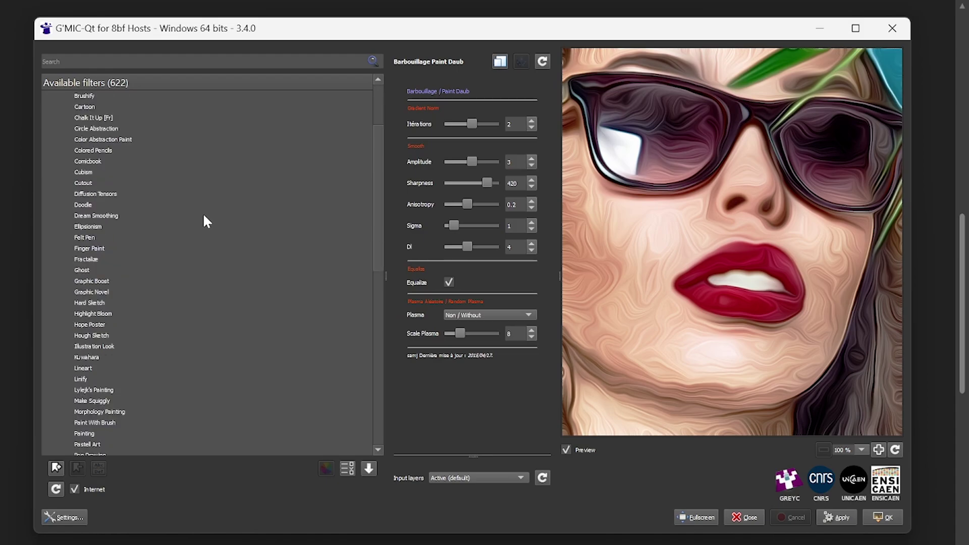
scroll(204, 217, "down", 1)
left_click(86, 293)
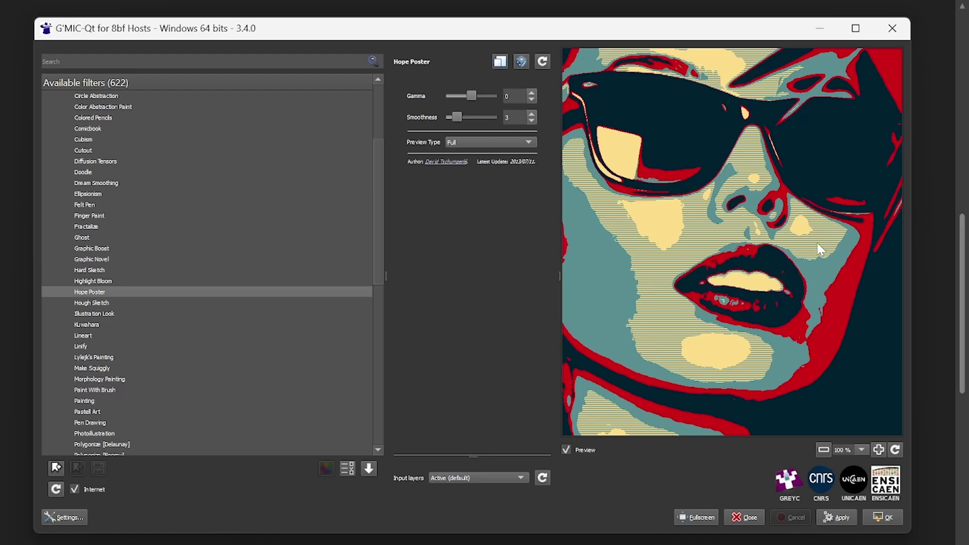
left_click(709, 214)
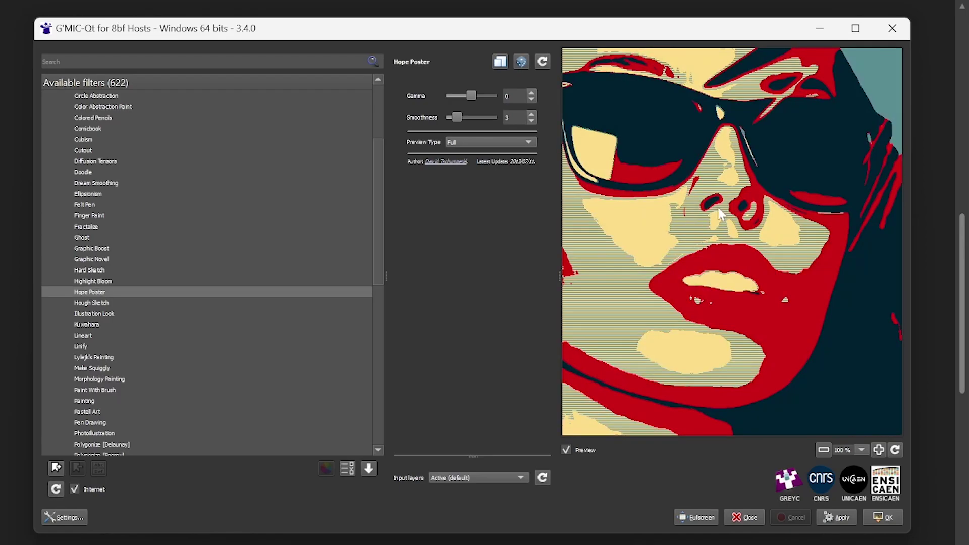
left_click(888, 516)
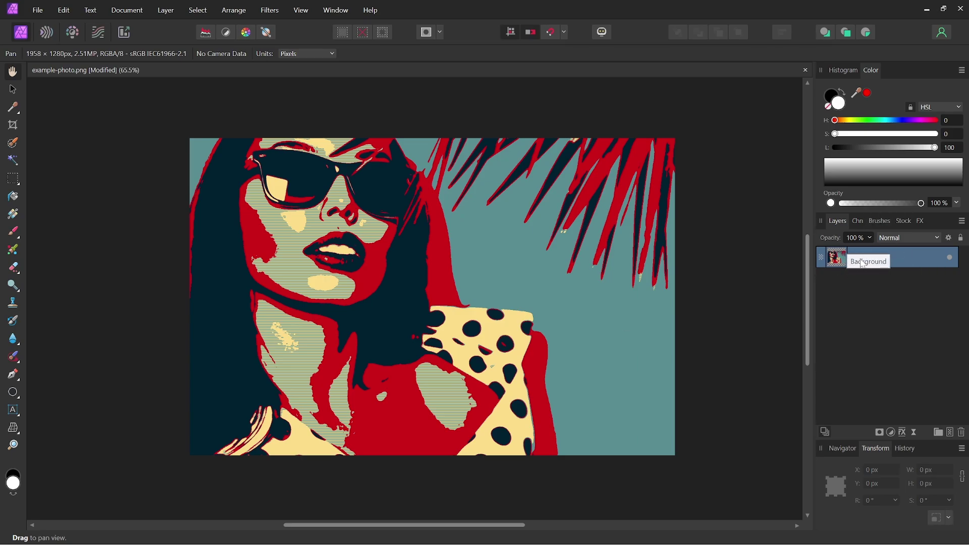
Undo the Hope Poster effect and duplicate the Background layer.
key("ctrl+z")
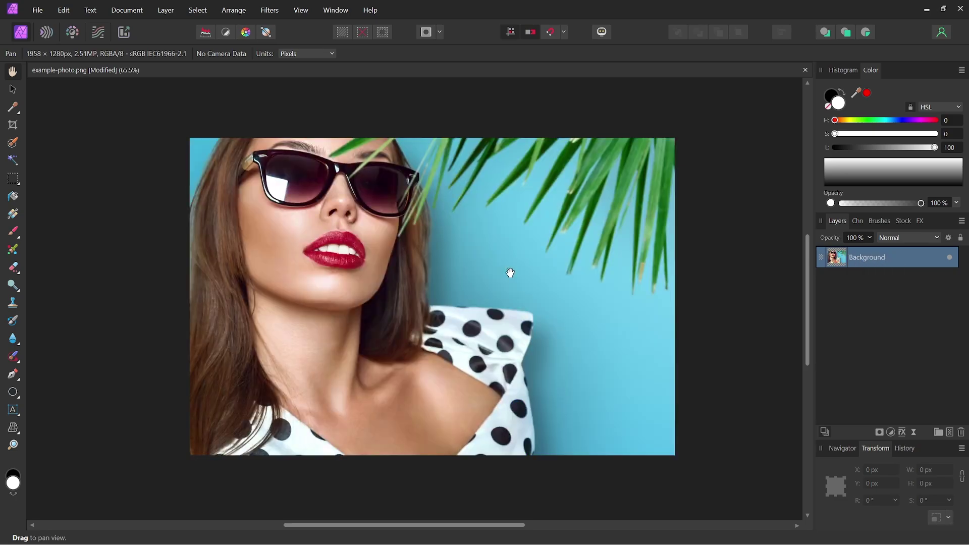
right_click(837, 260)
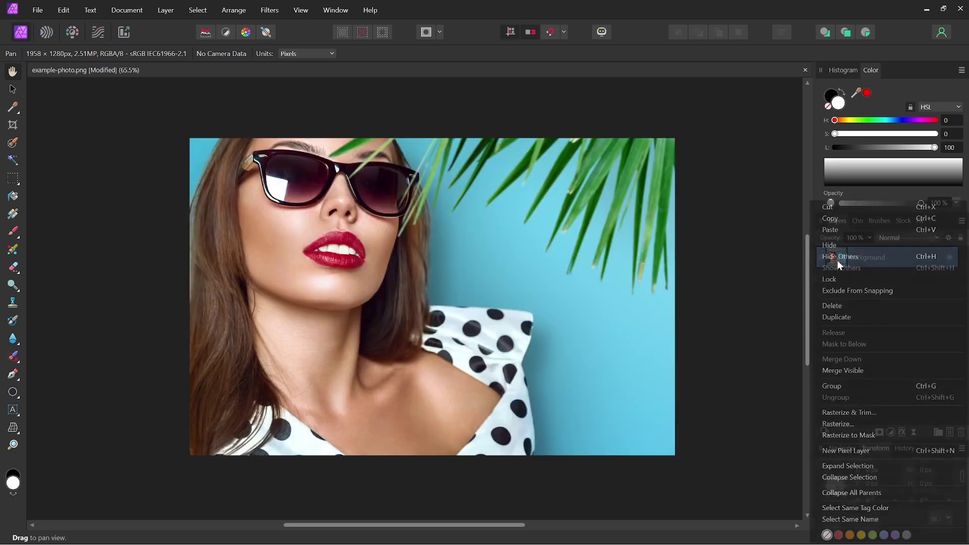
left_click(865, 316)
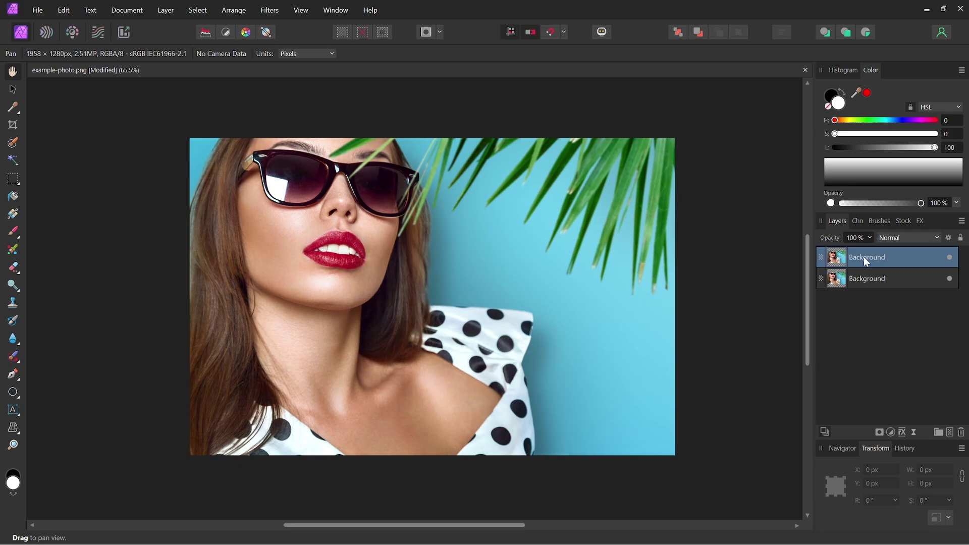
Apply Hope Poster to the top copy via G'MIC-Qt, then toggle its visibility to compare.
left_click(270, 10)
mouse_move(309, 156)
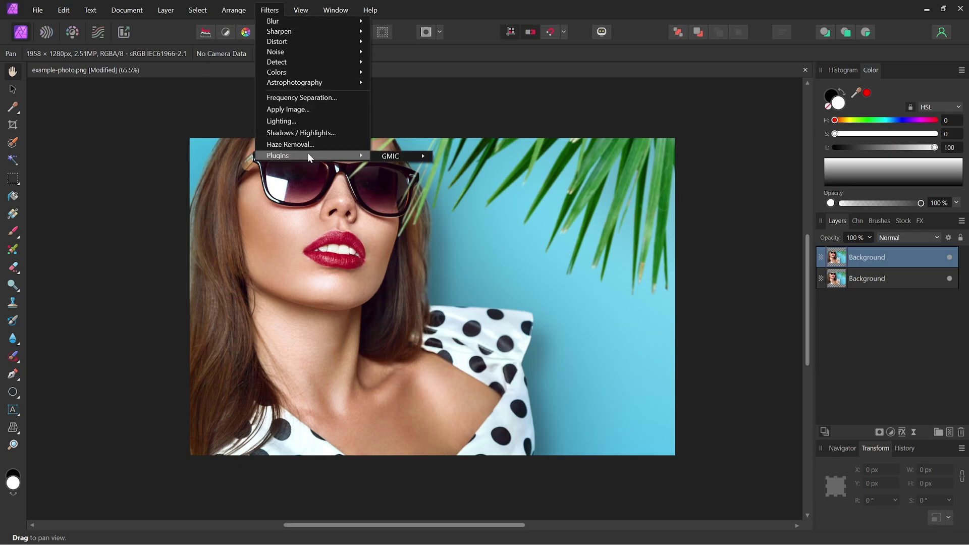
mouse_move(404, 156)
left_click(484, 157)
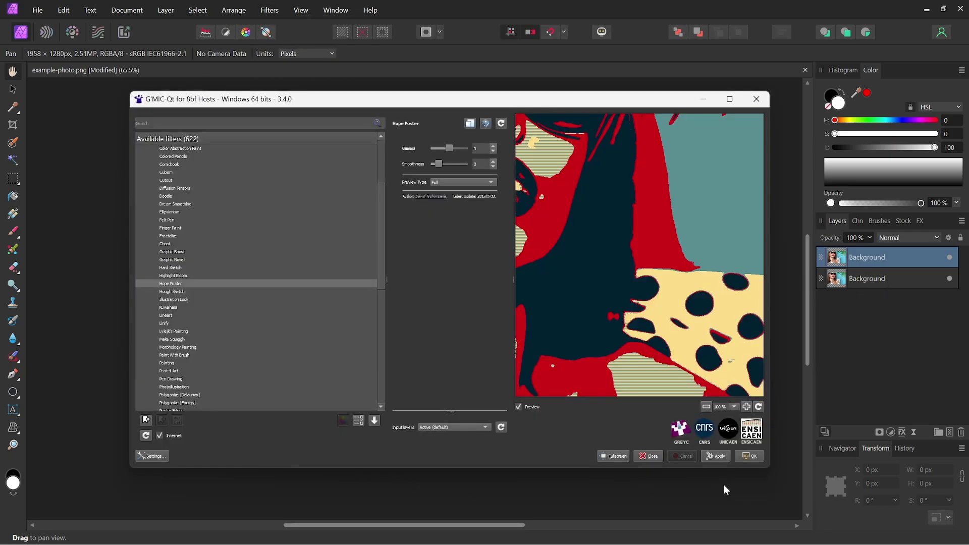
left_click(750, 456)
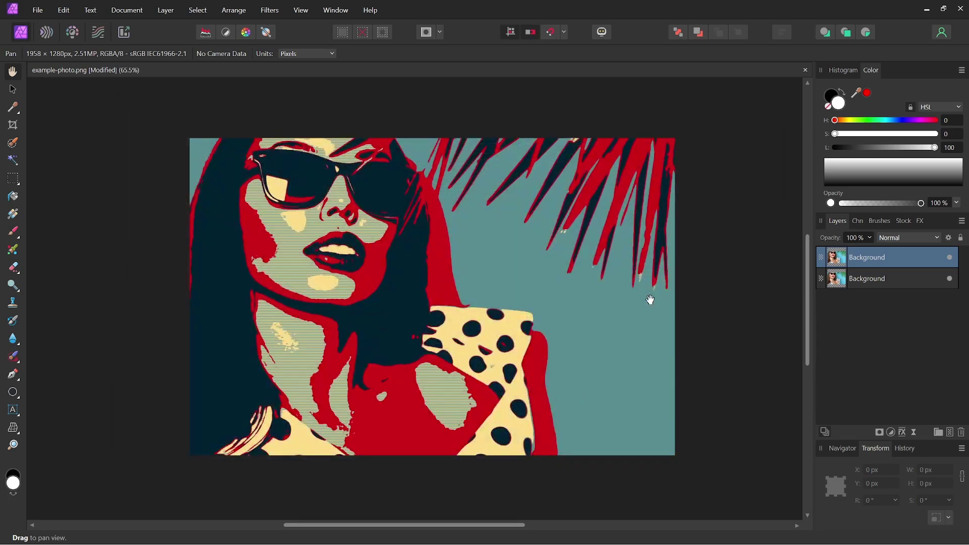
left_click(950, 258)
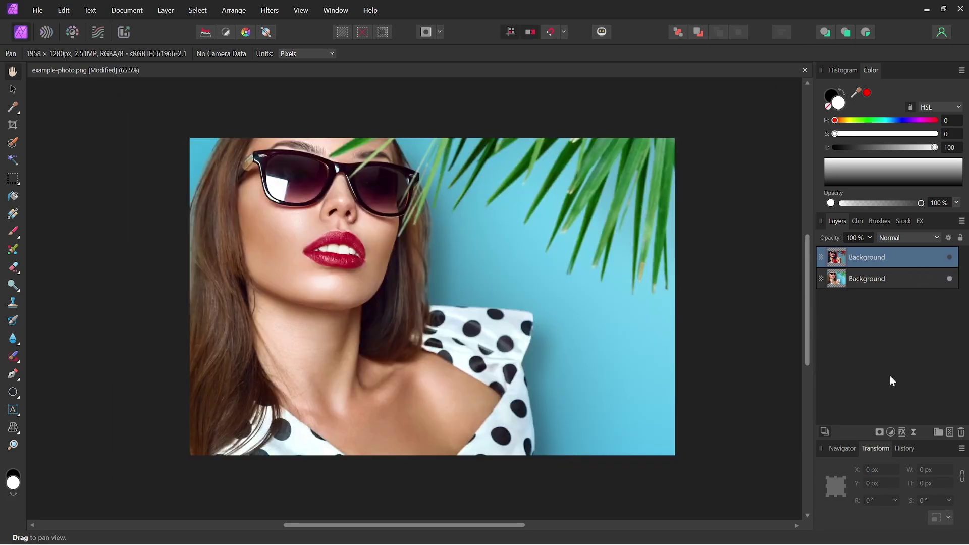
left_click(950, 258)
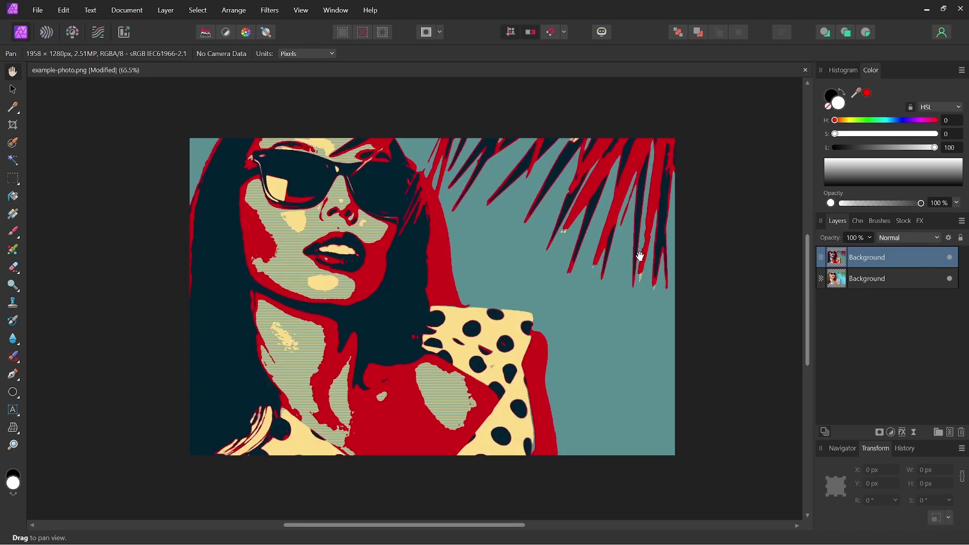